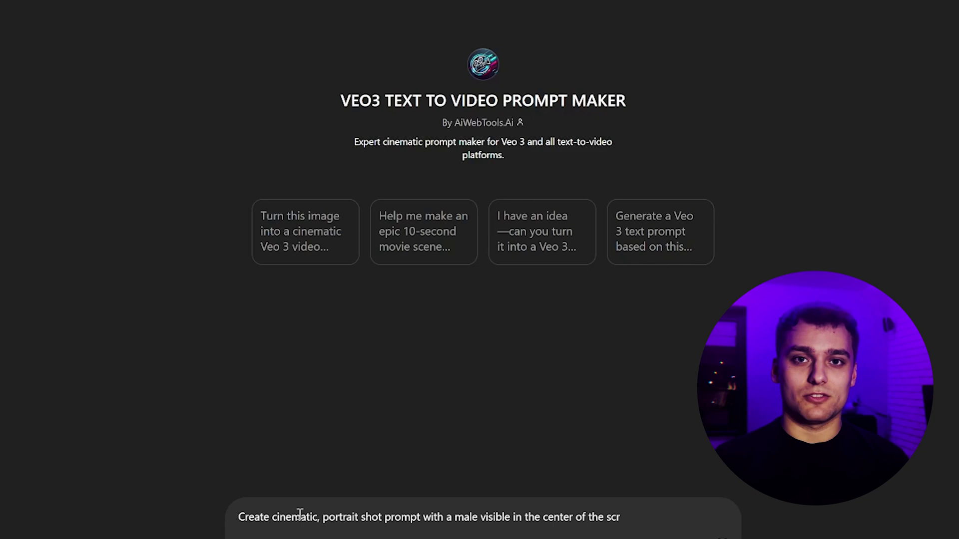
# - Finish the ChatGPT request for Veo 3 portrait prompts with epic composition and slow zoom-in, and send it
pyautogui.write('epic compo')
pyautogui.write('sition, slow')
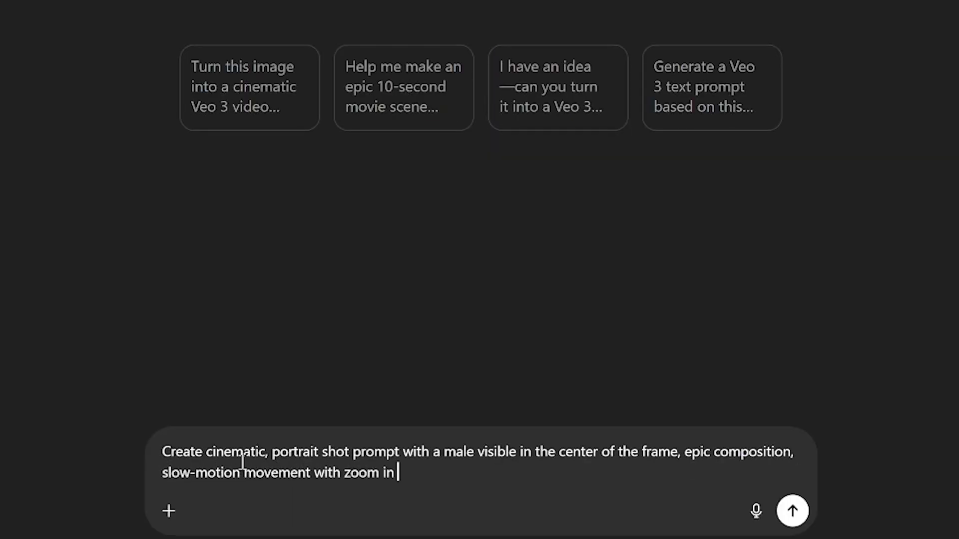
pyautogui.press('Return')
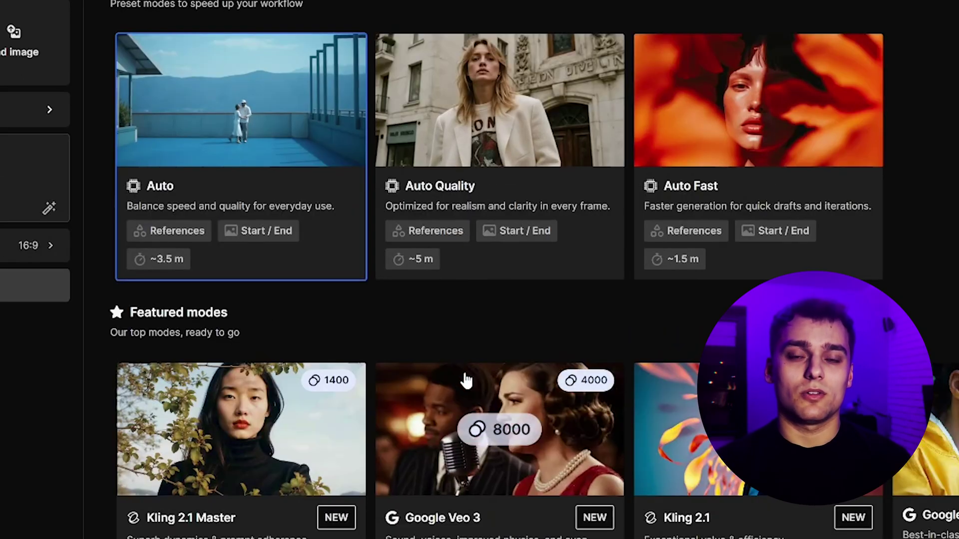
# - Select Google Veo 3, paste the golden-hour wheat-field prompt and start generating the video
pyautogui.scroll(-2, 468, 345)
pyautogui.click(485, 407)
pyautogui.write('Slow-motion cinematic portrait shot, camera glides inward toward a stoic man standing in the middle of a vast wheat field at golden hour. Wind brushes through his hair, shirt rippling. His eyes lock with the lens. Ambient hum of wind, soft orchestral music rises. Warm, sacred, epic stillness.')
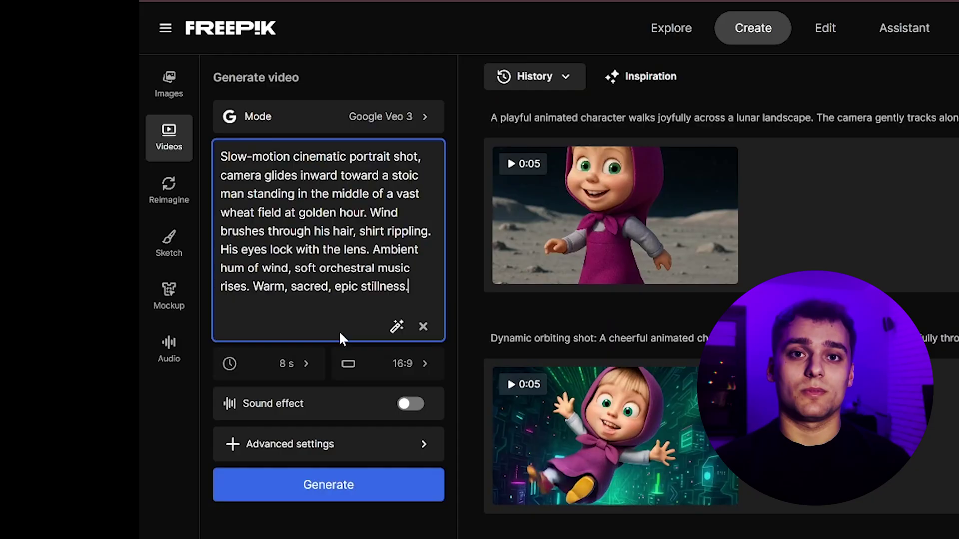
pyautogui.click(345, 498)
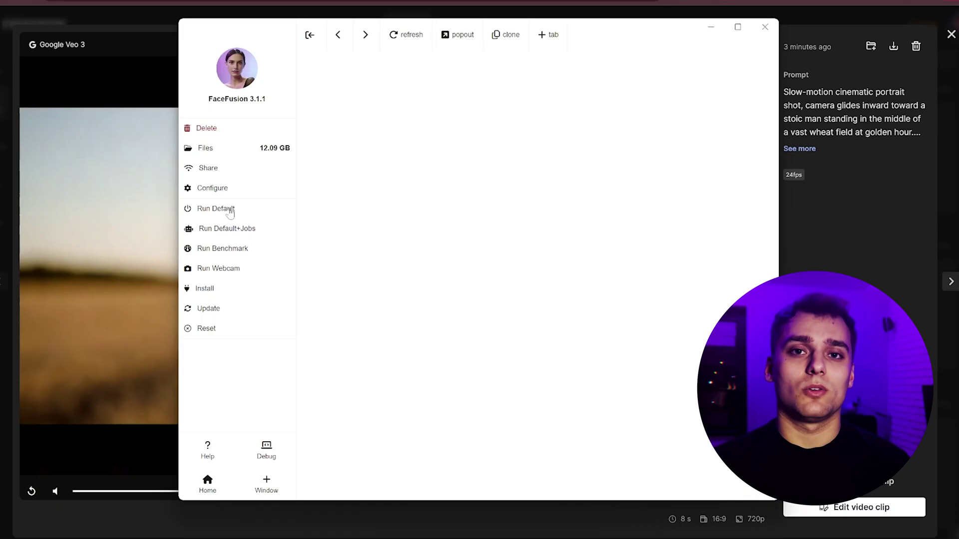
# - Run FaceFusion in default mode and load its local web interface
pyautogui.click(230, 211)
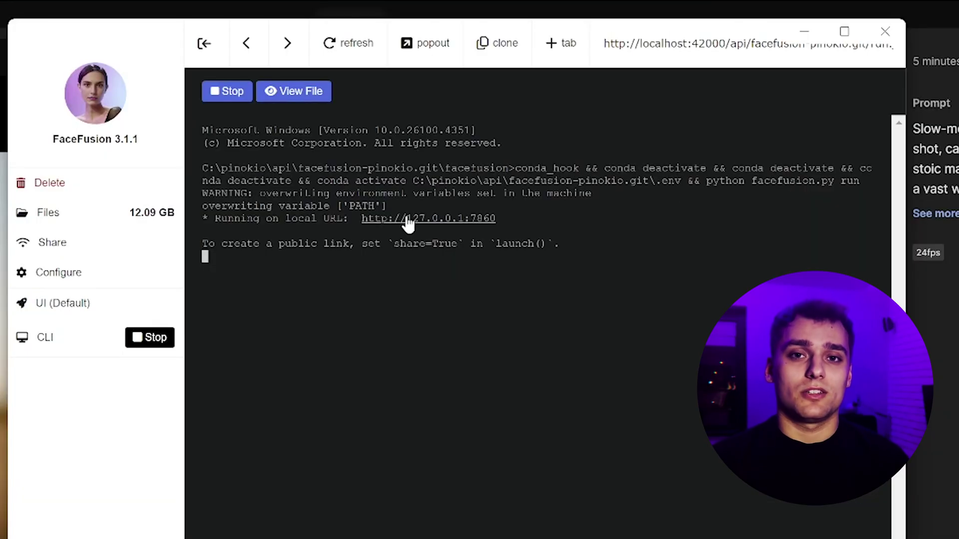
pyautogui.click(408, 220)
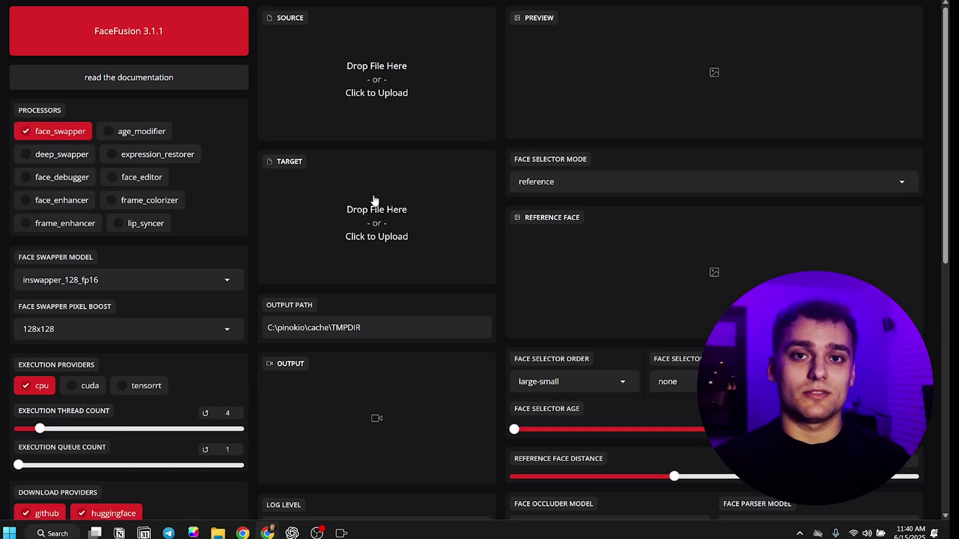
# - Load VEO3.mp4 as the target and the creator's photo as the source face, previewing a later frame
pyautogui.click(372, 194)
pyautogui.doubleClick(125, 39)
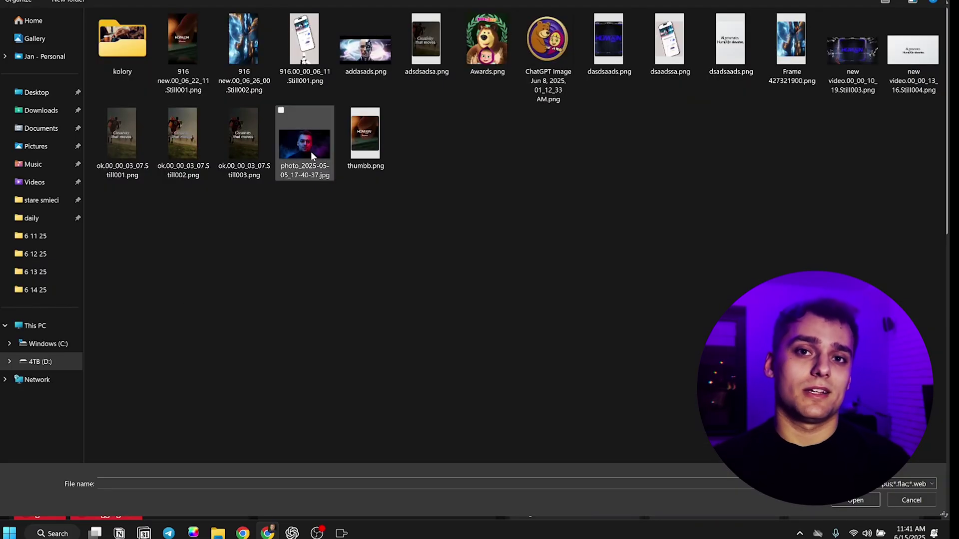
pyautogui.doubleClick(311, 155)
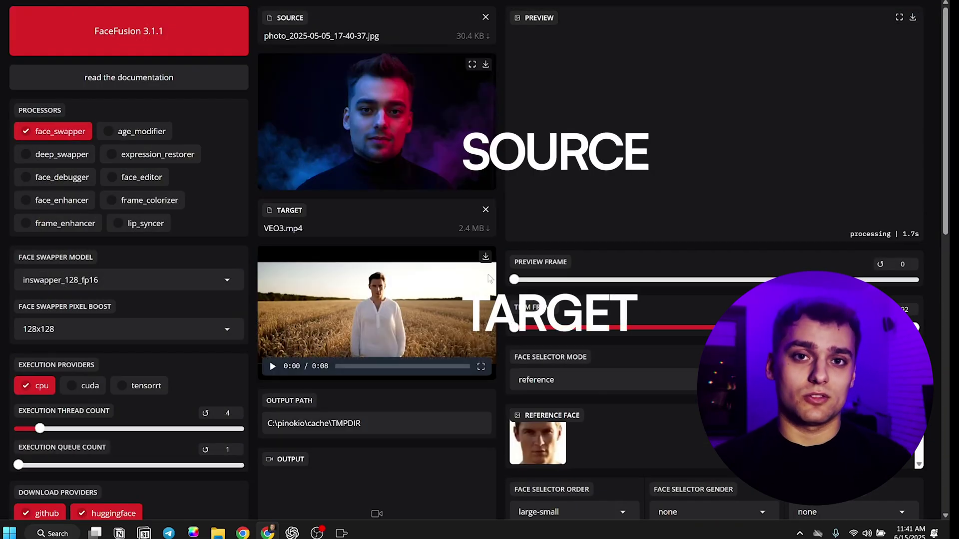
pyautogui.click(652, 280)
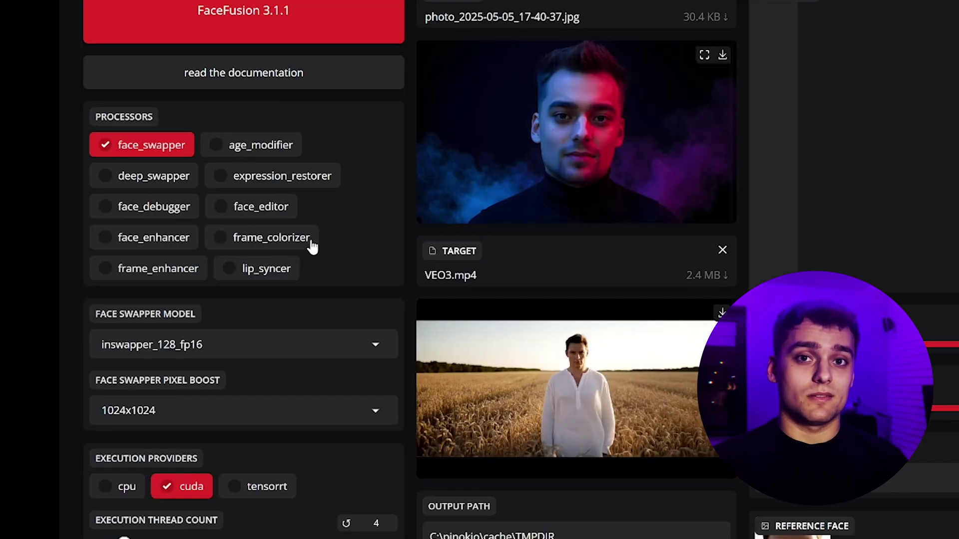
# - Enable face enhancement with the gfpgan_1.4 model
pyautogui.click(106, 238)
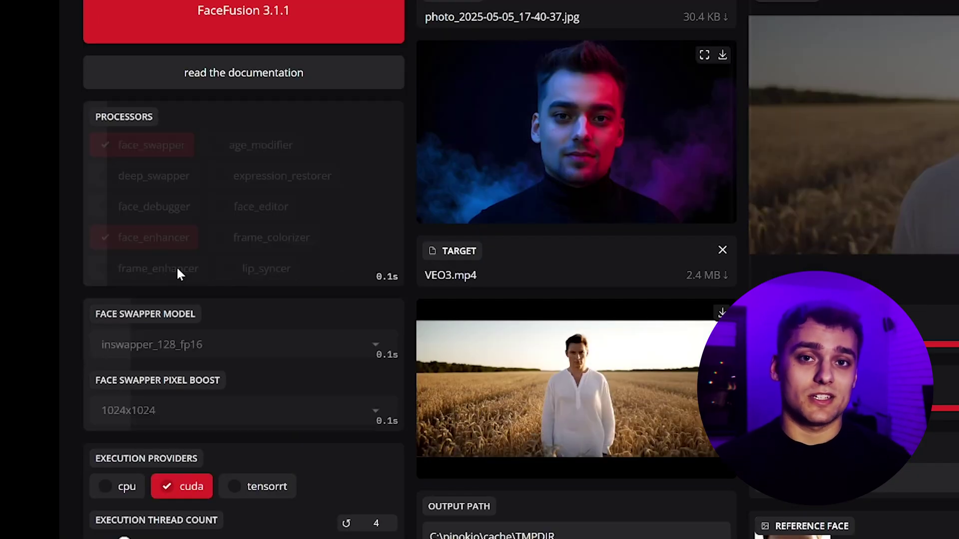
pyautogui.click(221, 350)
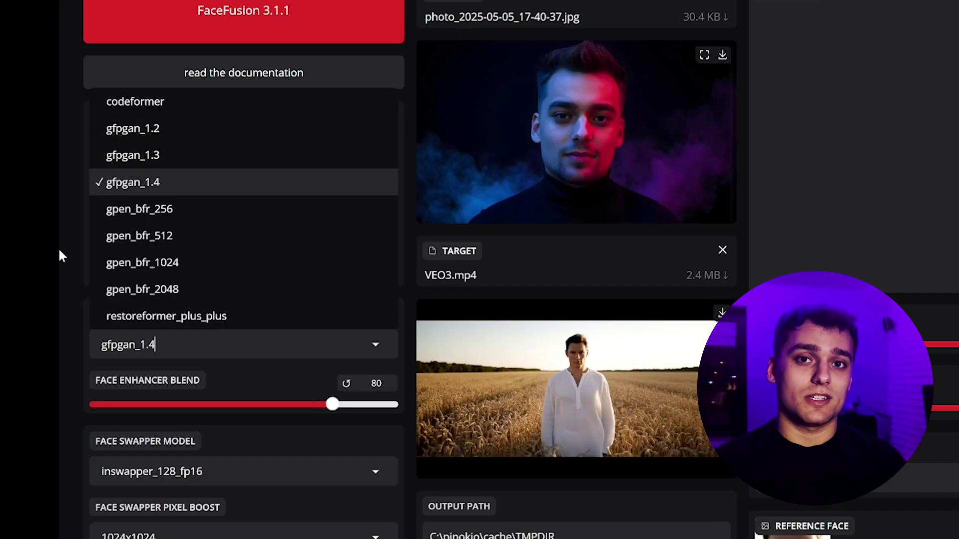
pyautogui.click(60, 276)
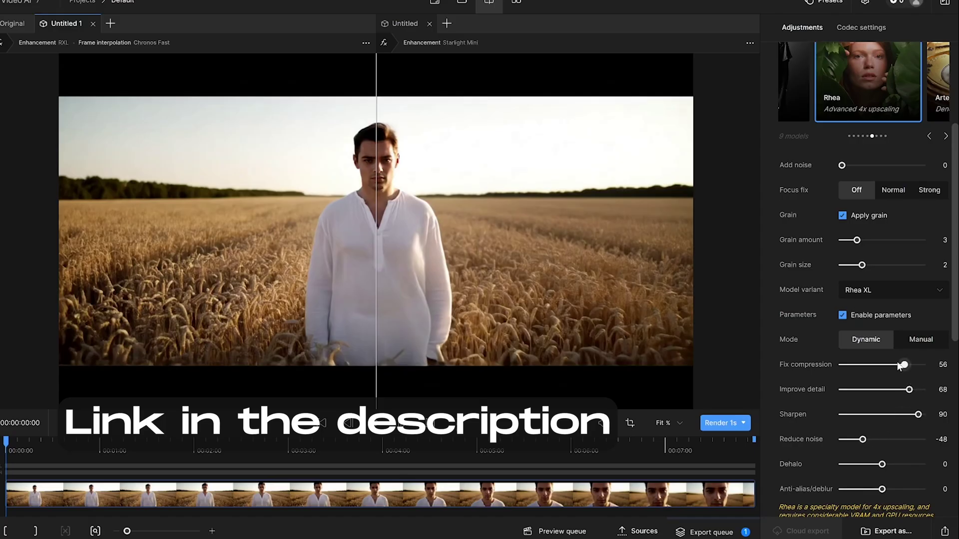
# - Raise the Fix compression strength slightly and set the export codec to ProRes 422 HQ
pyautogui.moveTo(908, 390); pyautogui.dragTo(916, 403)
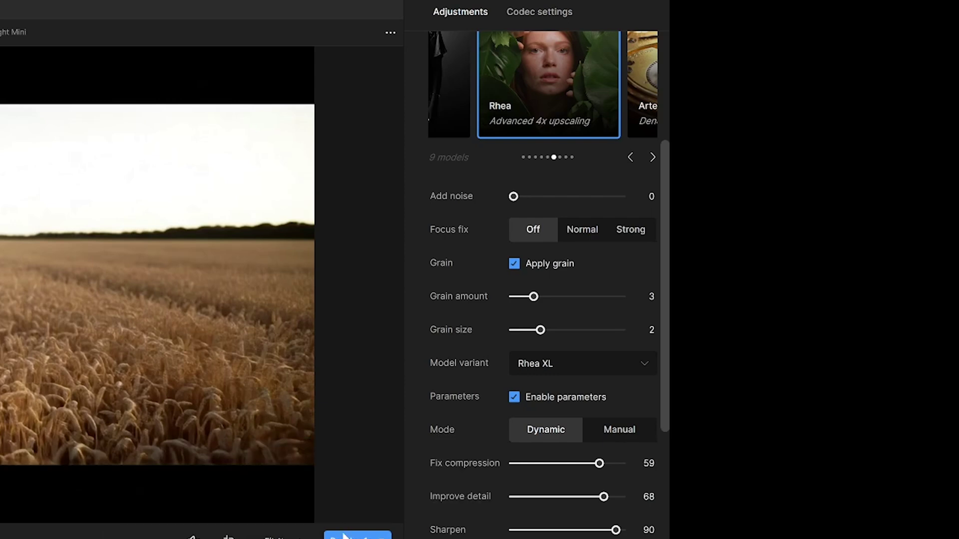
pyautogui.click(539, 11)
pyautogui.click(550, 122)
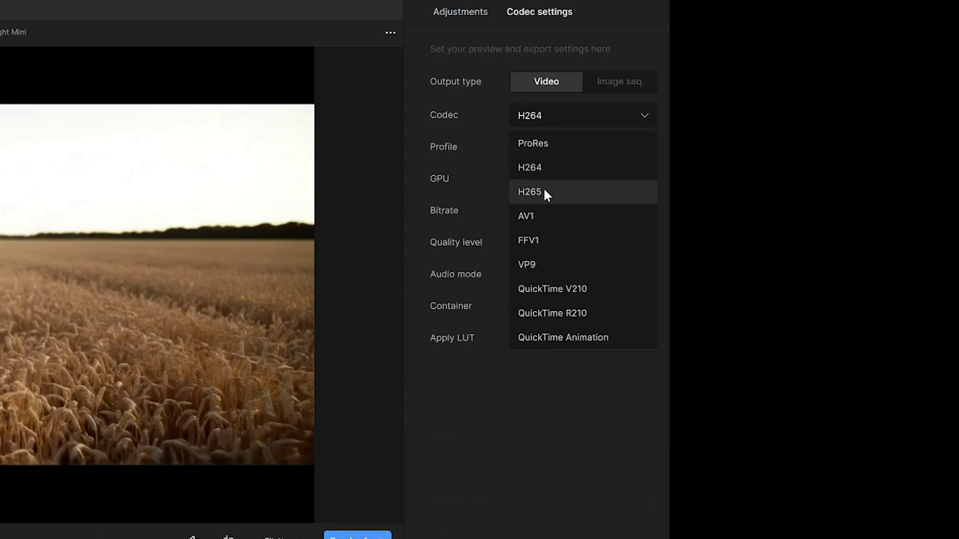
pyautogui.press('Up')
pyautogui.press('Up')
pyautogui.press('Return')
pyautogui.click(521, 148)
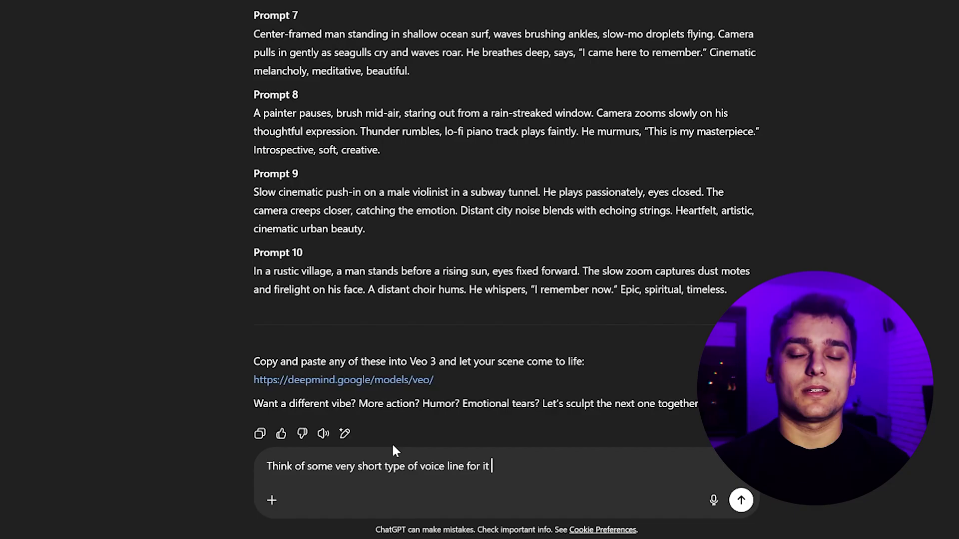
# - Finish asking ChatGPT for a short voice line the character can say, then export a close-up still named A
pyautogui.write('that i ca')
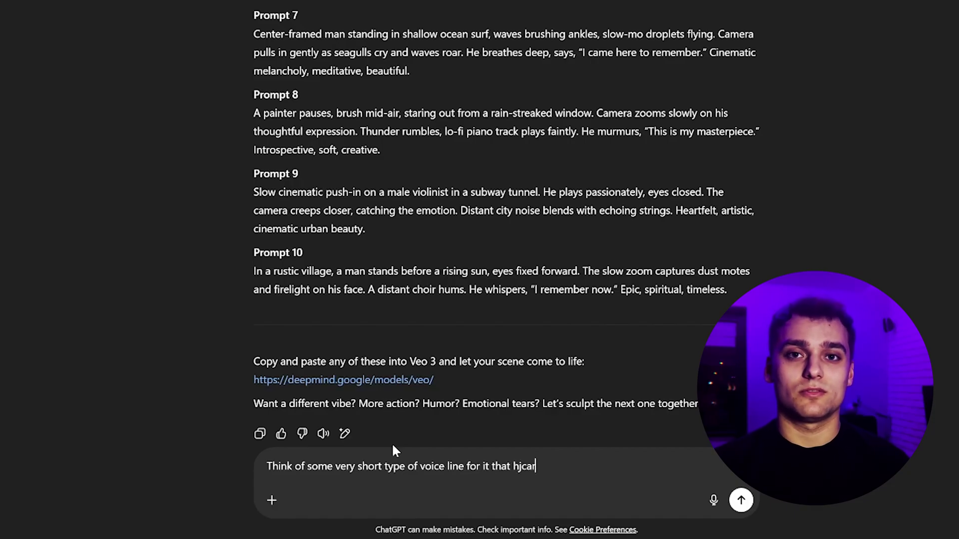
pyautogui.press('BackSpace')
pyautogui.press('BackSpace')
pyautogui.press('BackSpace')
pyautogui.press('BackSpace')
pyautogui.press('BackSpace')
pyautogui.write('character can')
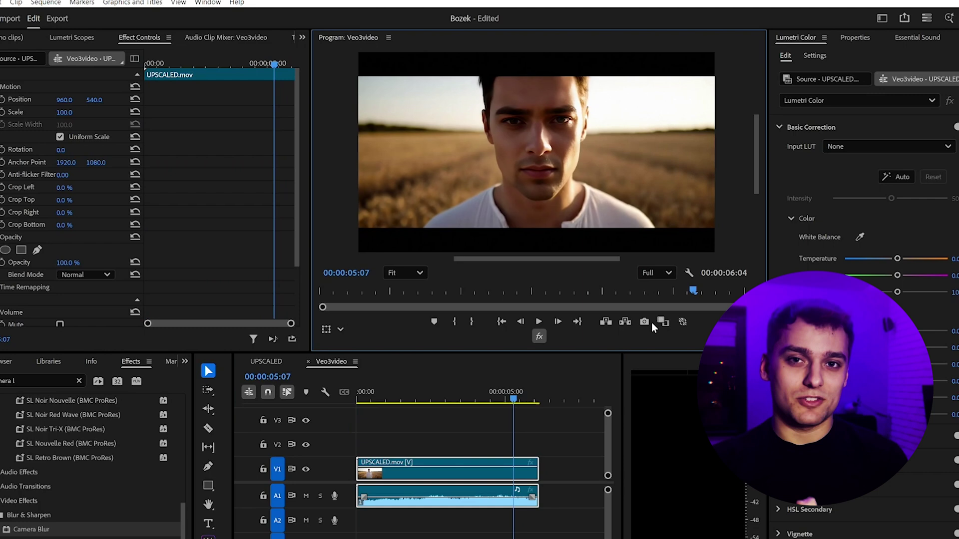
pyautogui.click(644, 322)
pyautogui.write('A')
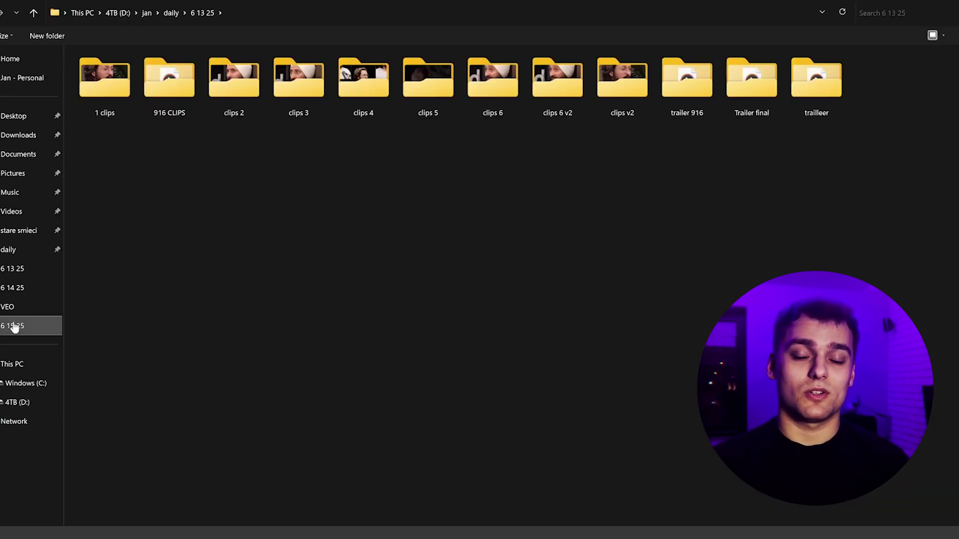
# - Start an Avatar IV photo-to-video from the 6 15 25 folder and bring up the cloned-voice list
pyautogui.click(15, 327)
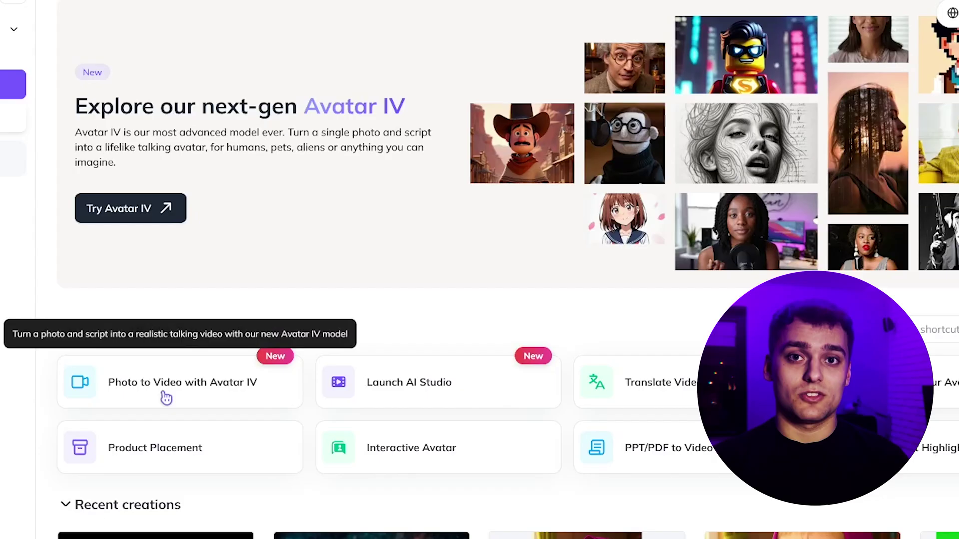
pyautogui.click(166, 398)
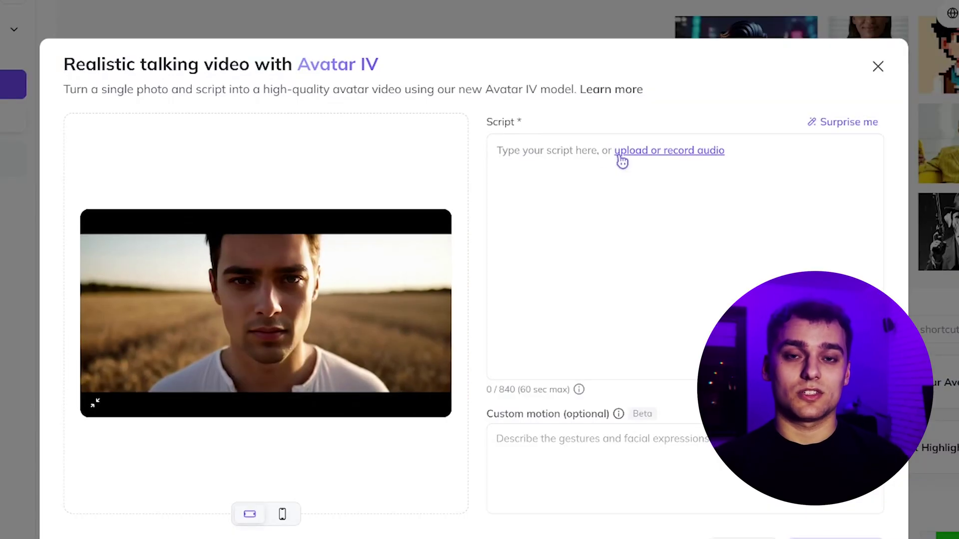
pyautogui.click(621, 156)
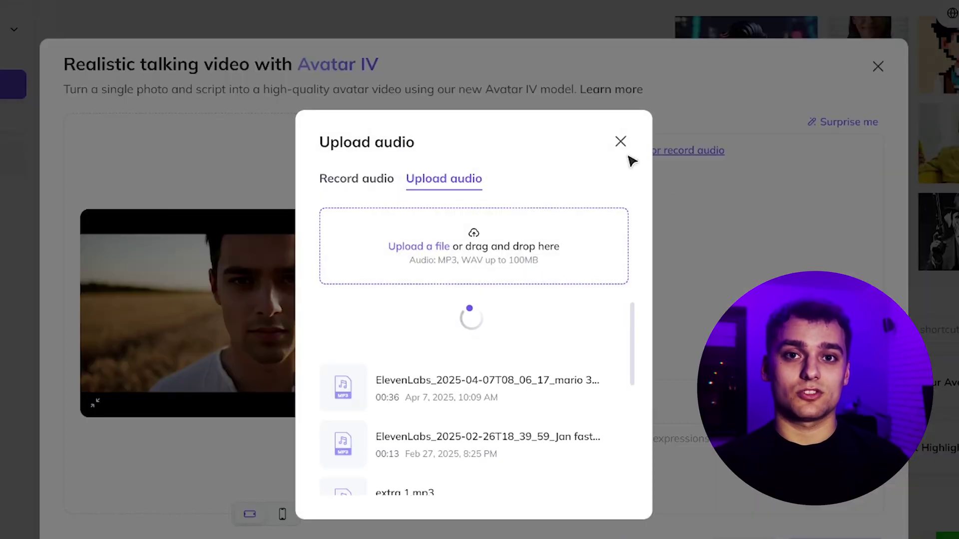
pyautogui.click(624, 141)
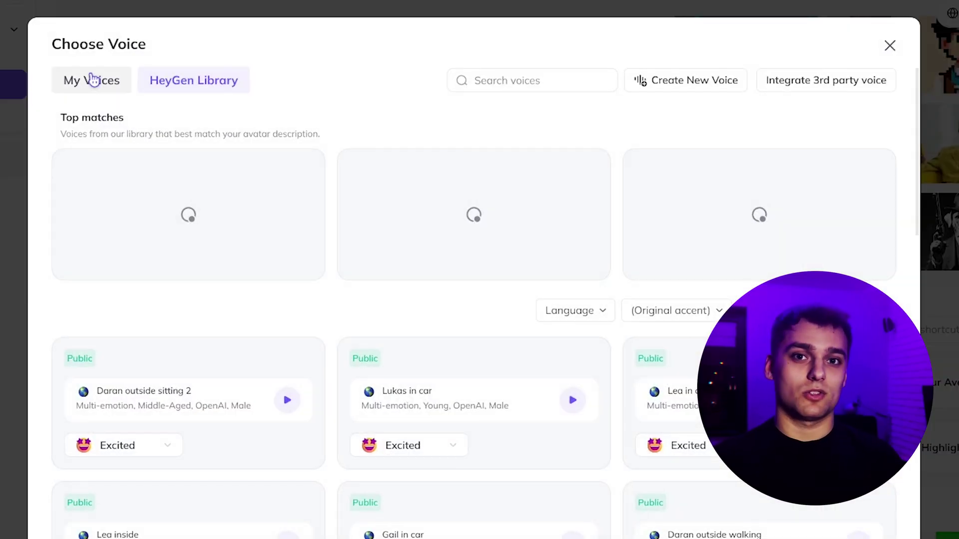
pyautogui.click(93, 80)
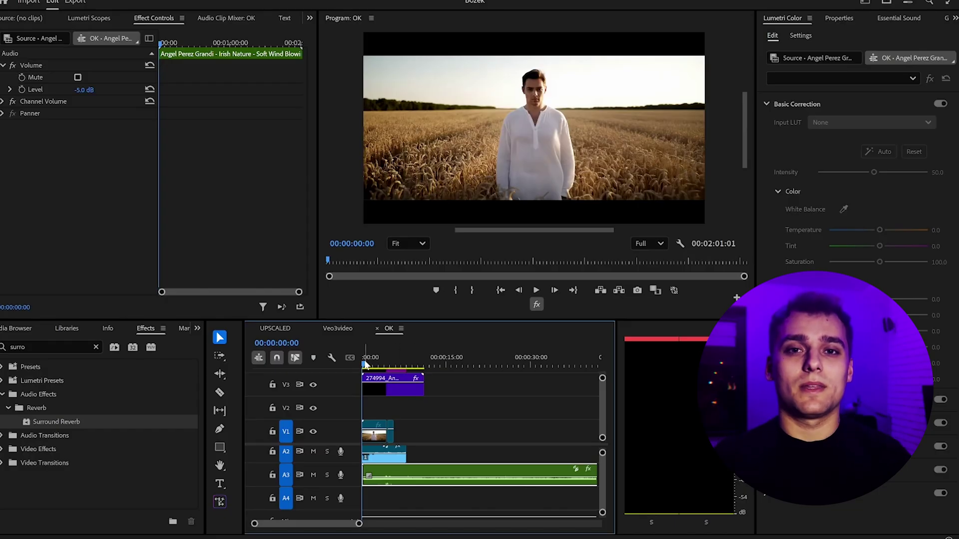
# - Export a still of the opening wide wheat-field shot
pyautogui.moveTo(366, 365)
pyautogui.mouseDown()
pyautogui.moveTo(380, 358)
pyautogui.moveTo(355, 359)
pyautogui.mouseUp()
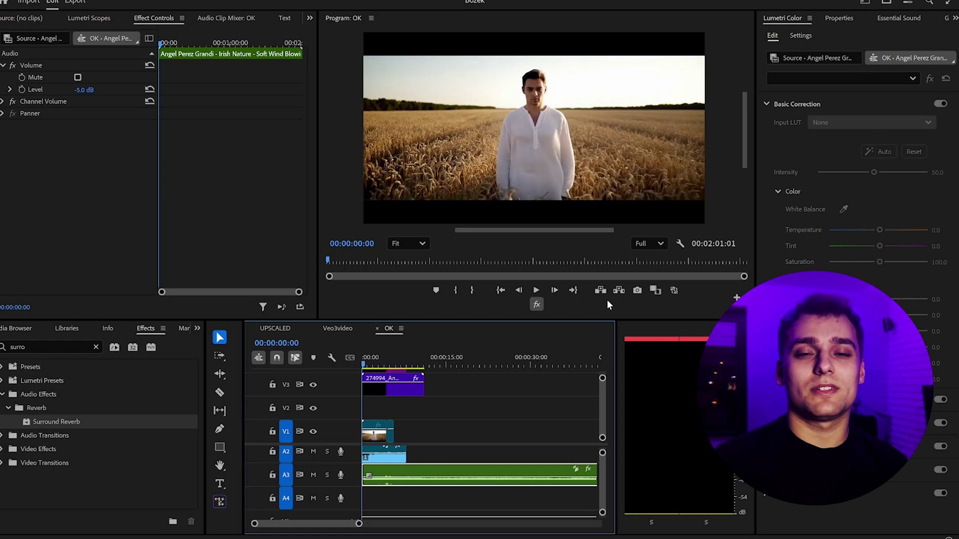
pyautogui.click(636, 292)
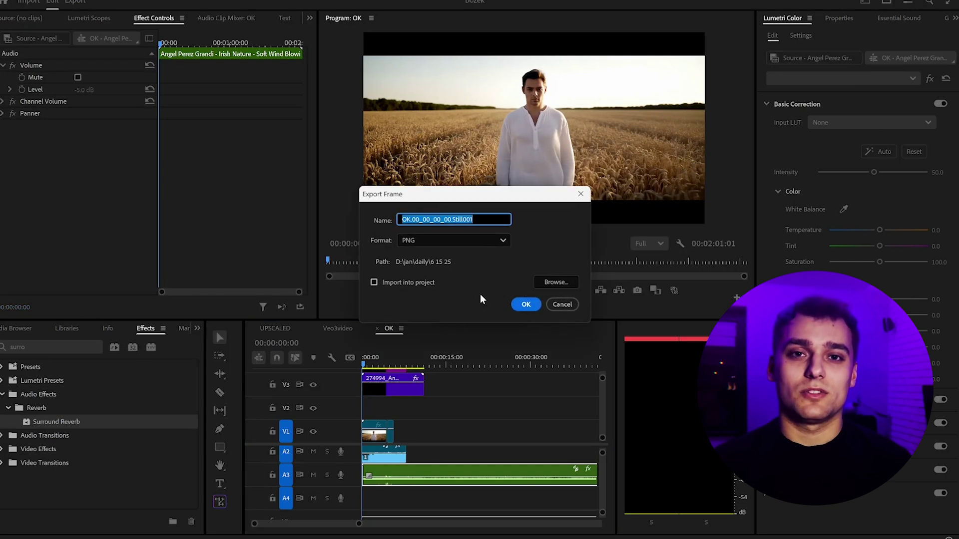
pyautogui.click(524, 310)
# - Export a still of the close-up face shot with the blue overlay hidden
pyautogui.moveTo(372, 366); pyautogui.dragTo(391, 367)
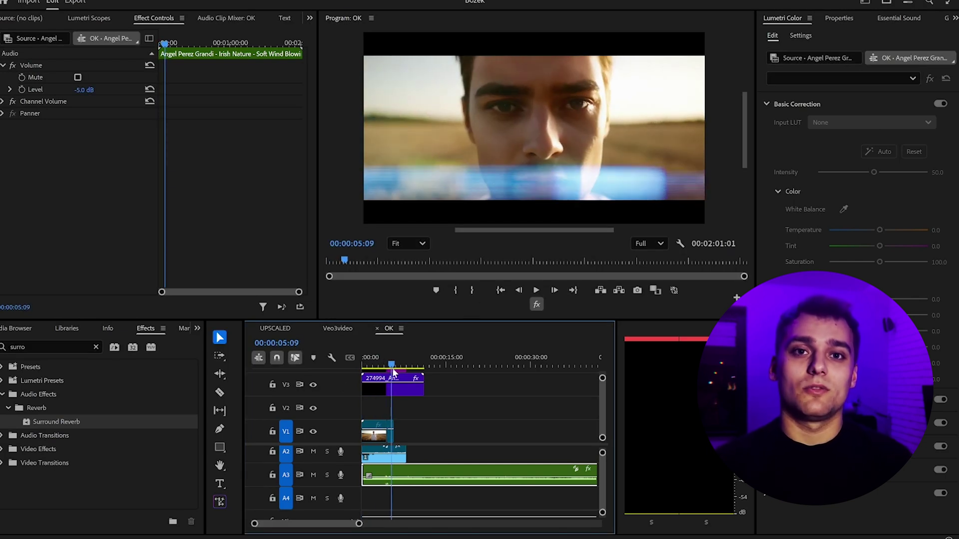
pyautogui.click(313, 385)
pyautogui.click(636, 290)
pyautogui.click(524, 302)
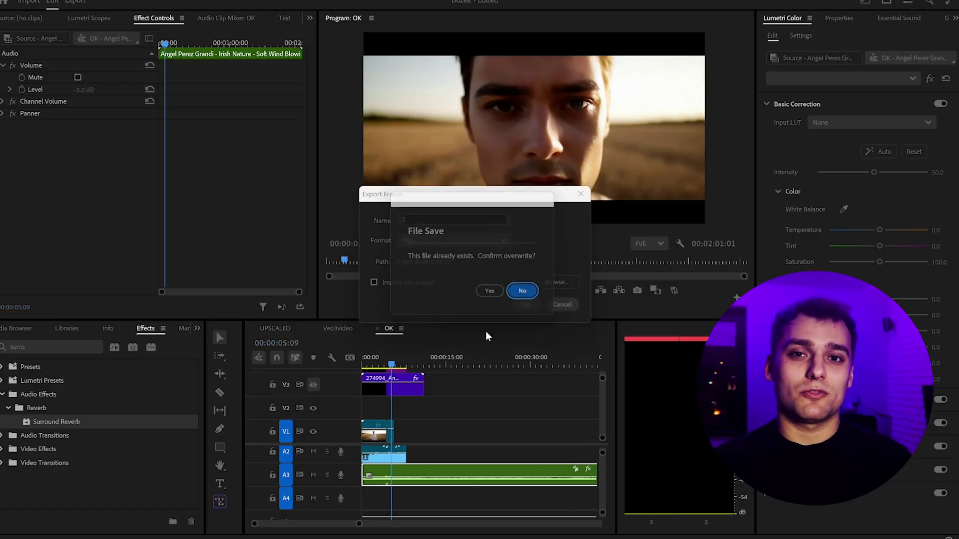
# - Decline overwriting the still and enter the prompt 'another shot from drone with the same character walking, visible'
pyautogui.click(525, 295)
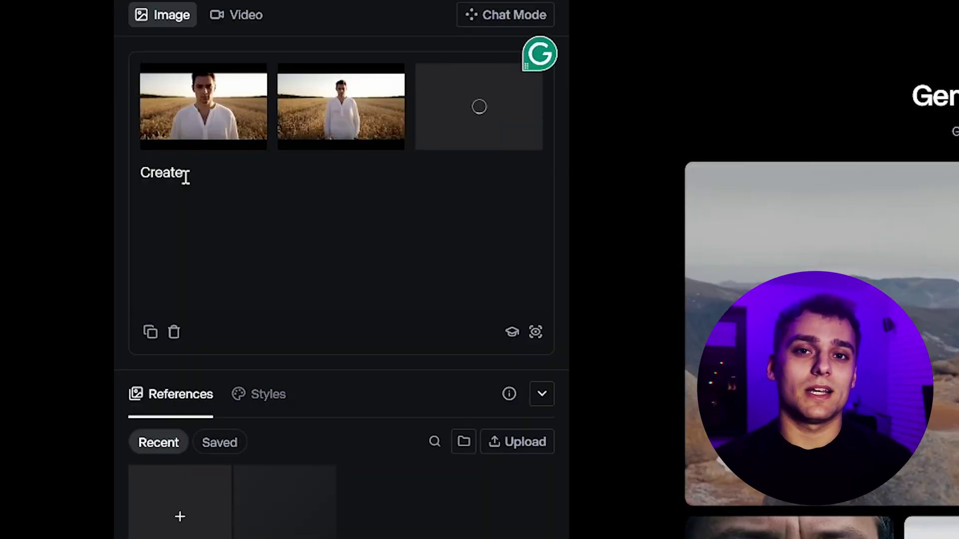
pyautogui.write('another ')
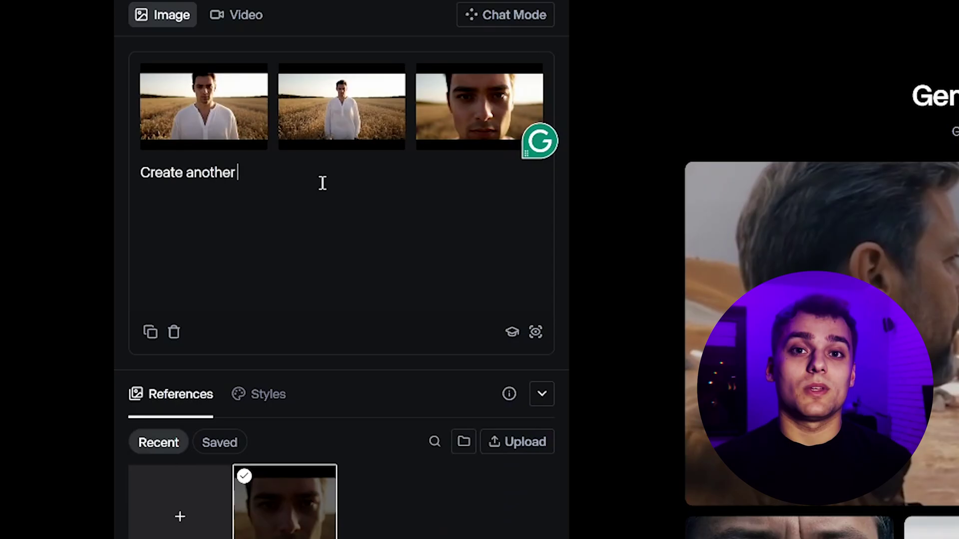
pyautogui.write('shot from drone ')
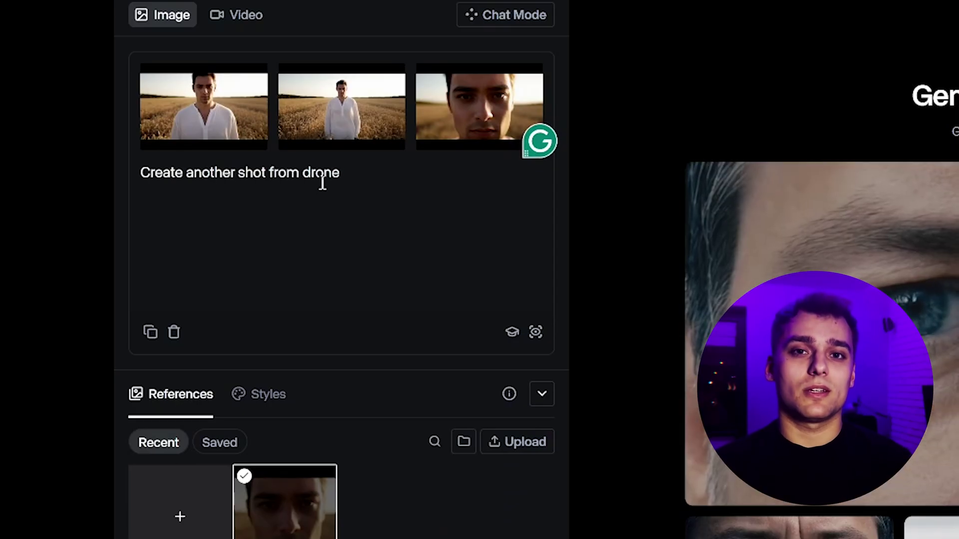
pyautogui.write('with the same charac')
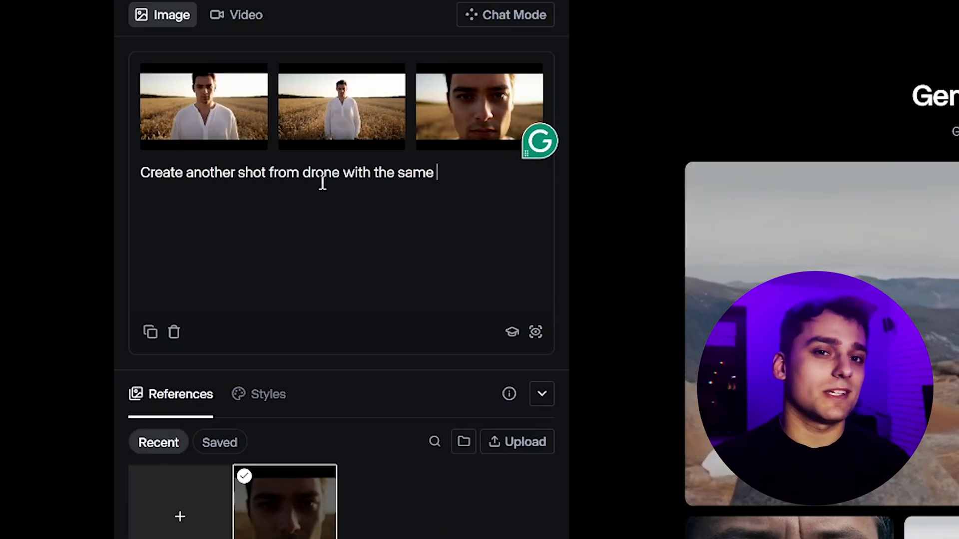
pyautogui.write('ter walking')
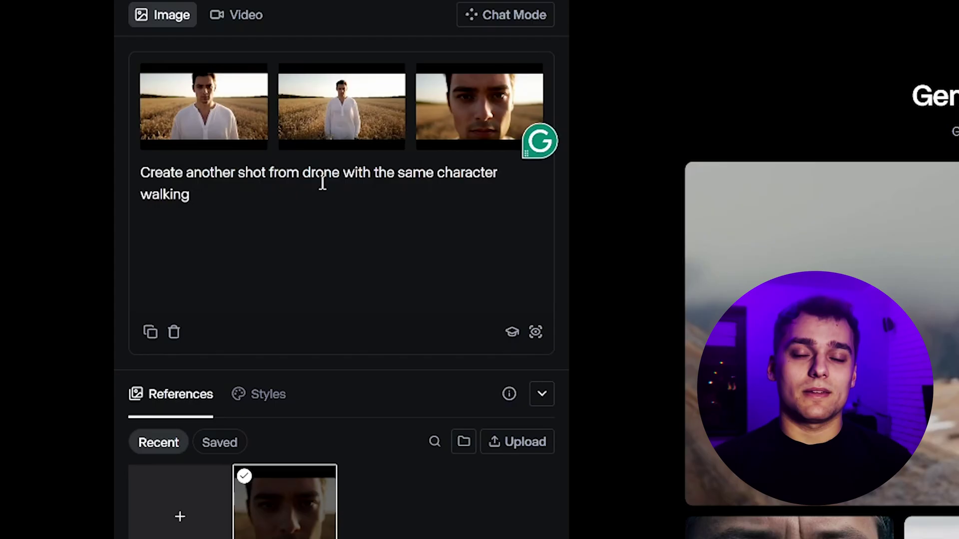